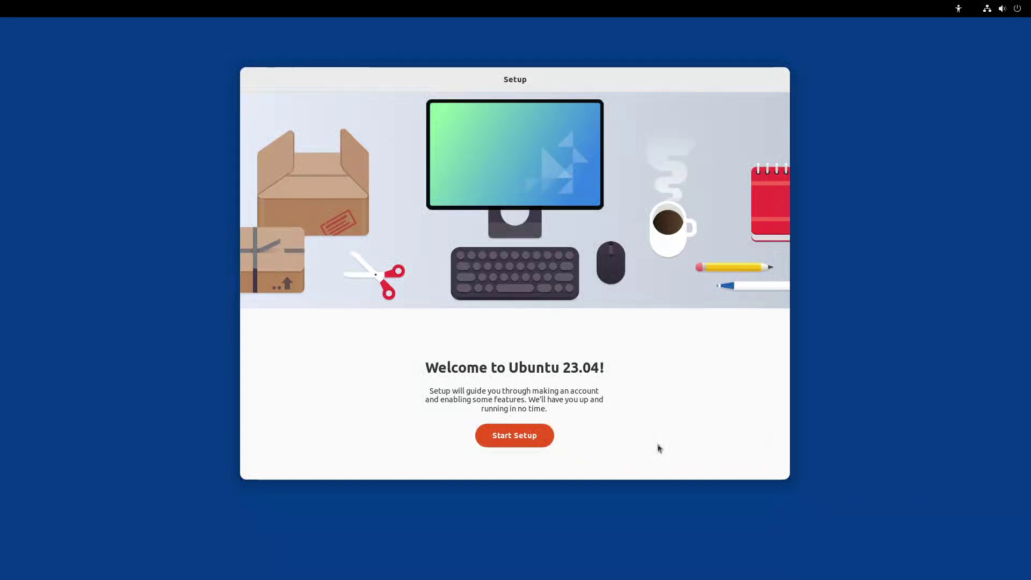
Step: Begin the guided setup and filter keyboard layouts to 'us', keeping English (US) checked
key("Return")
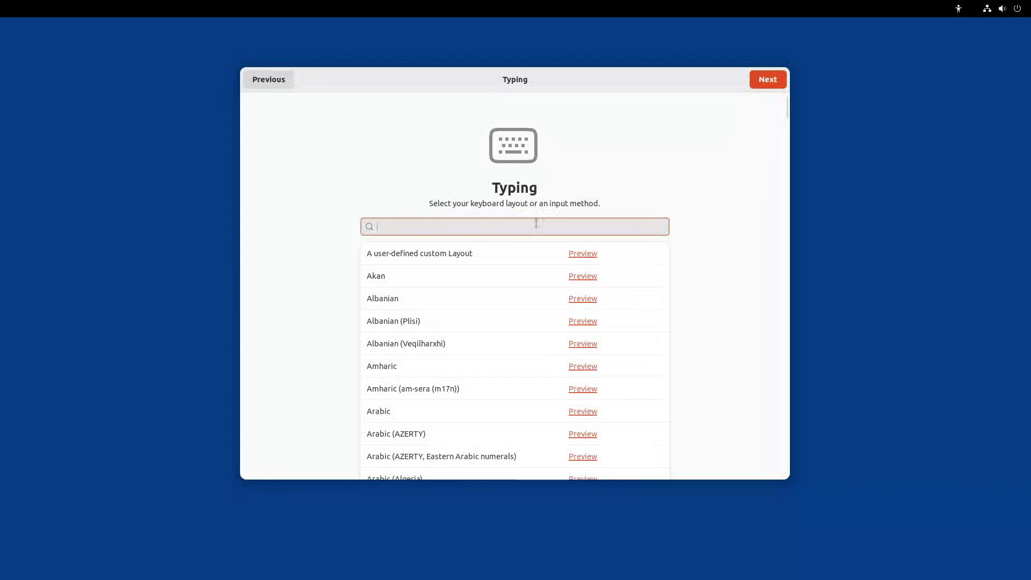
scroll(736, 343, "down", 5)
scroll(714, 333, "up", 5)
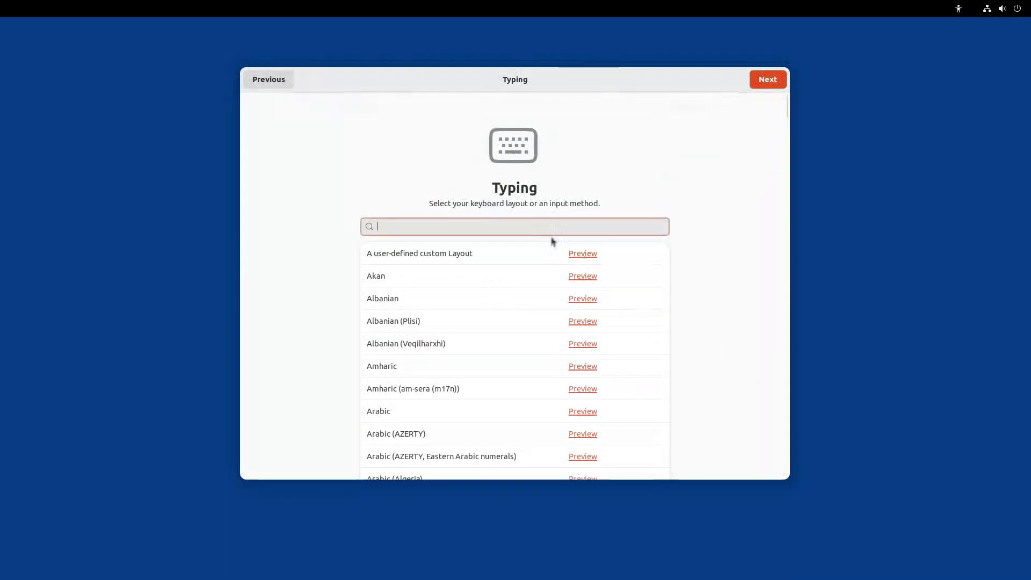
type("us")
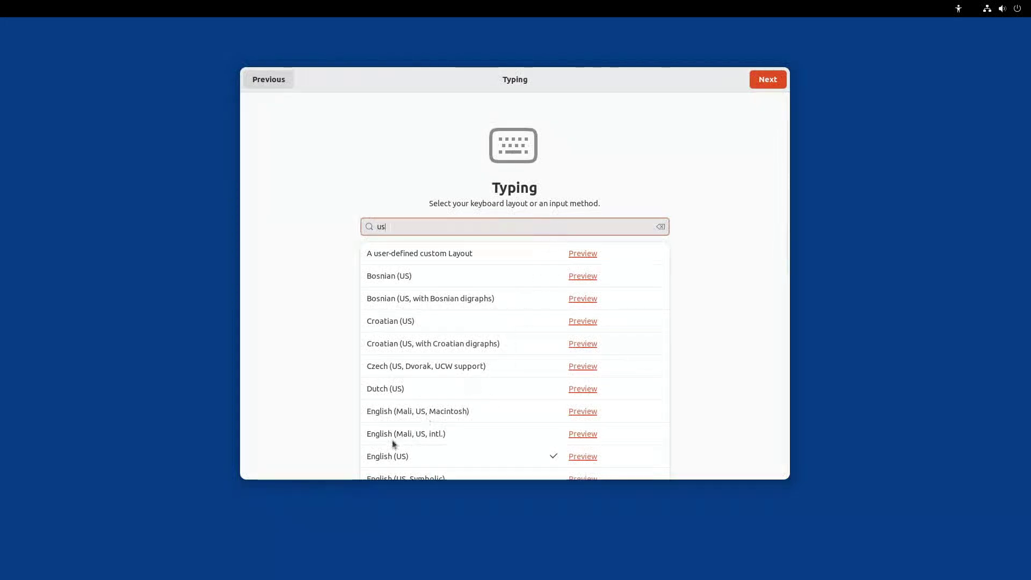
Step: Accept English (US), keep location services off, and search 'new yo' for a time zone city
left_click(392, 457)
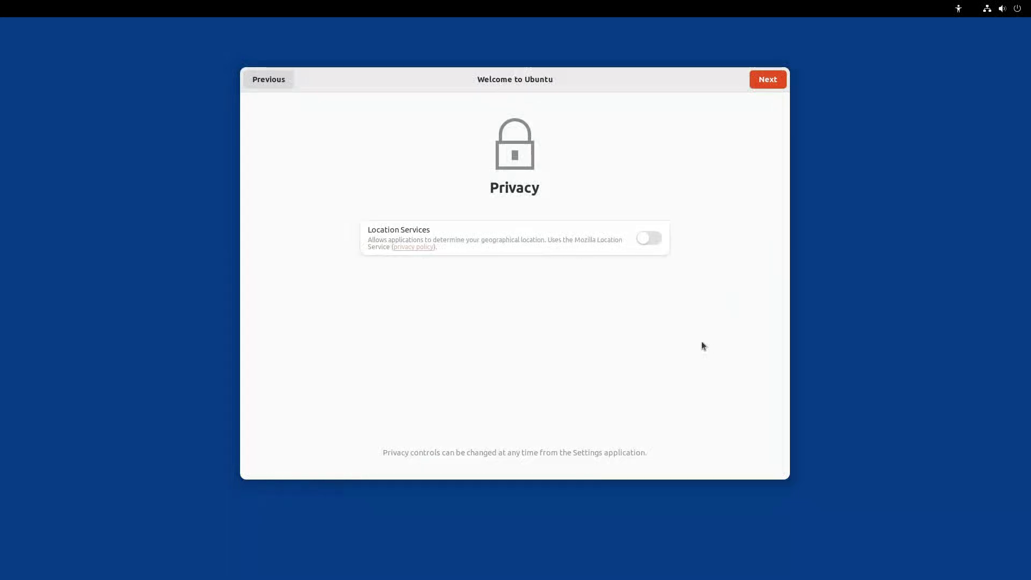
left_click(763, 81)
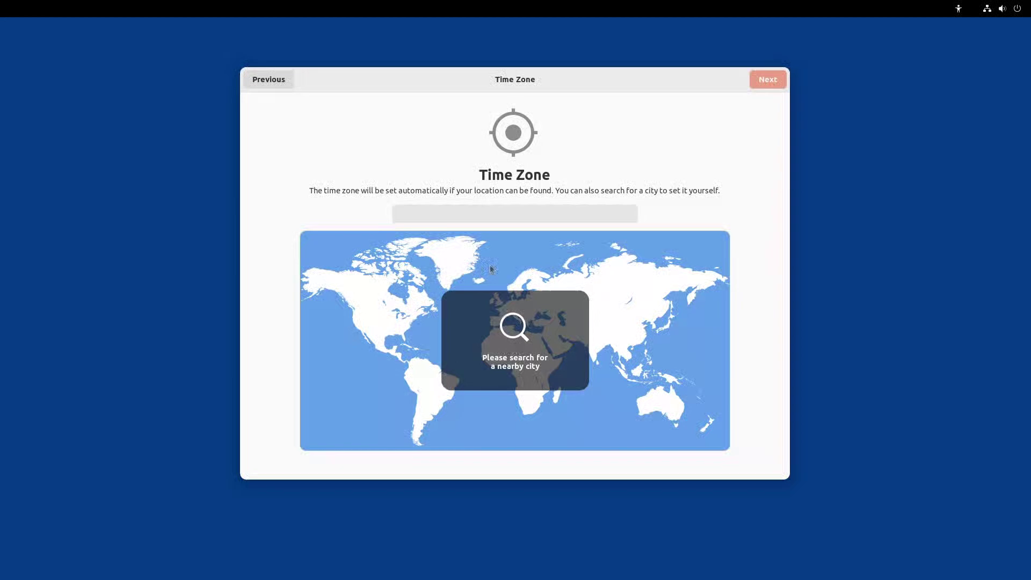
left_click(476, 217)
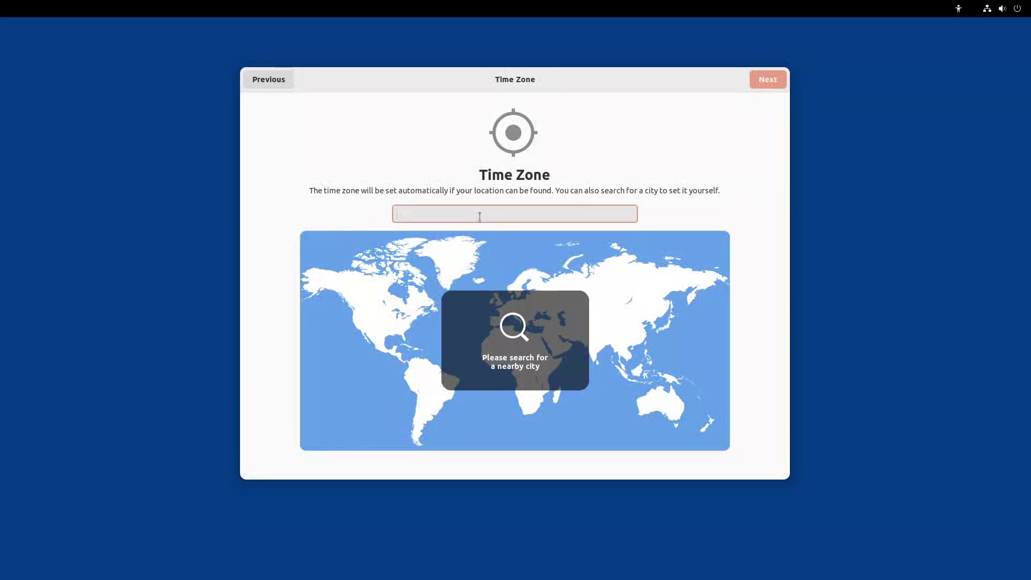
type("n")
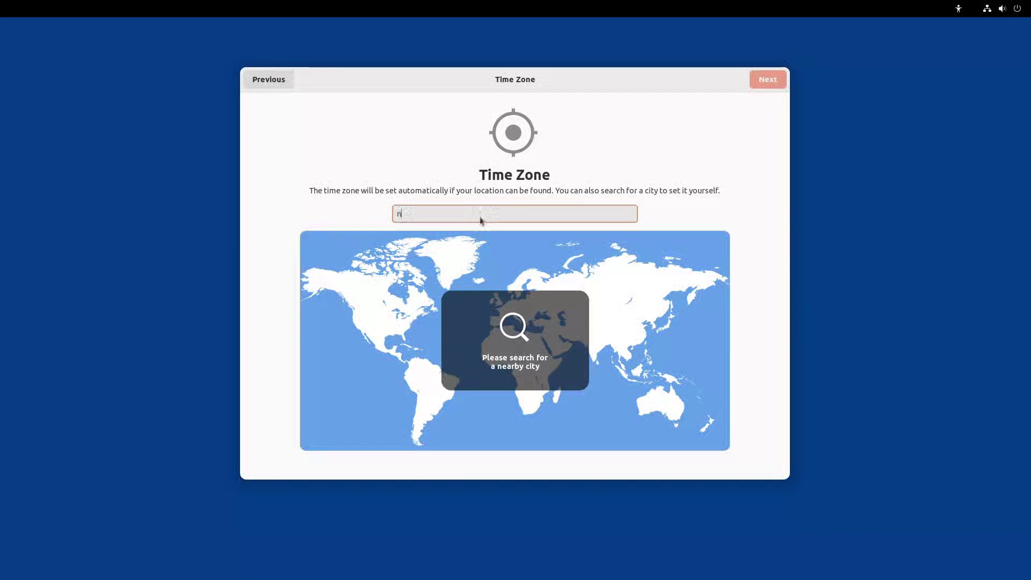
type("ew yo")
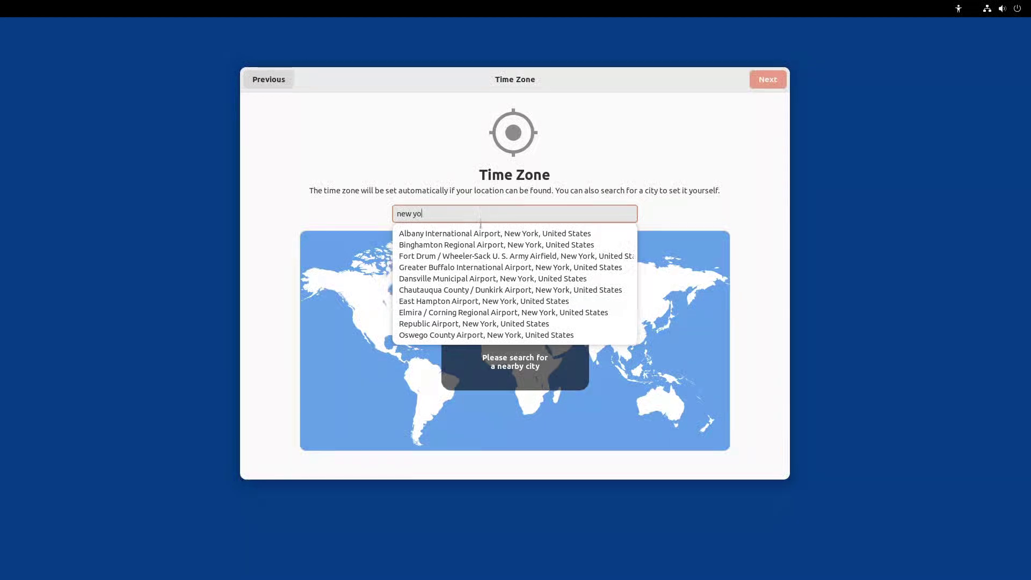
left_click(484, 234)
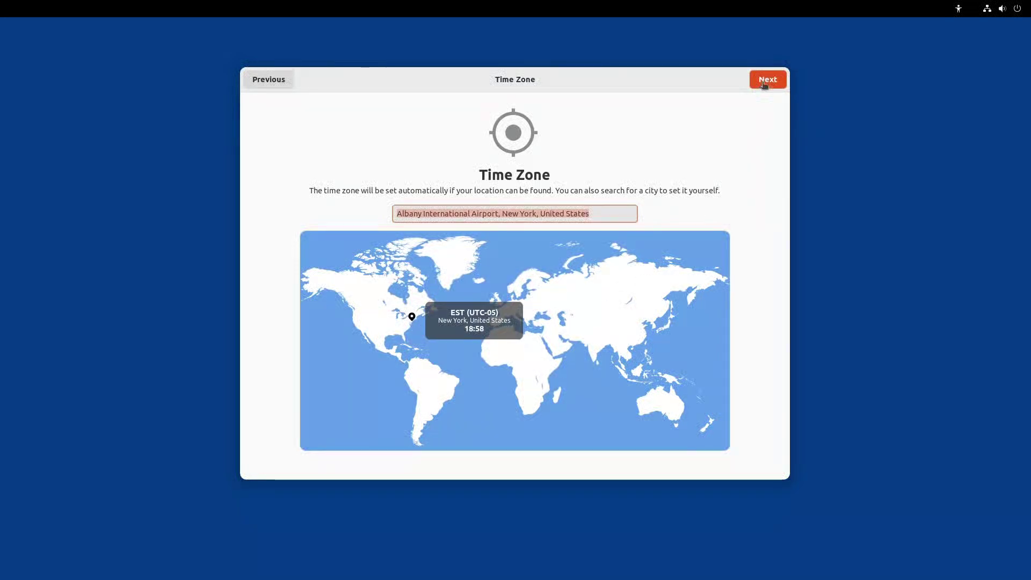
Step: Set the time zone to New York (EST) on the map and skip online accounts
key("BackSpace")
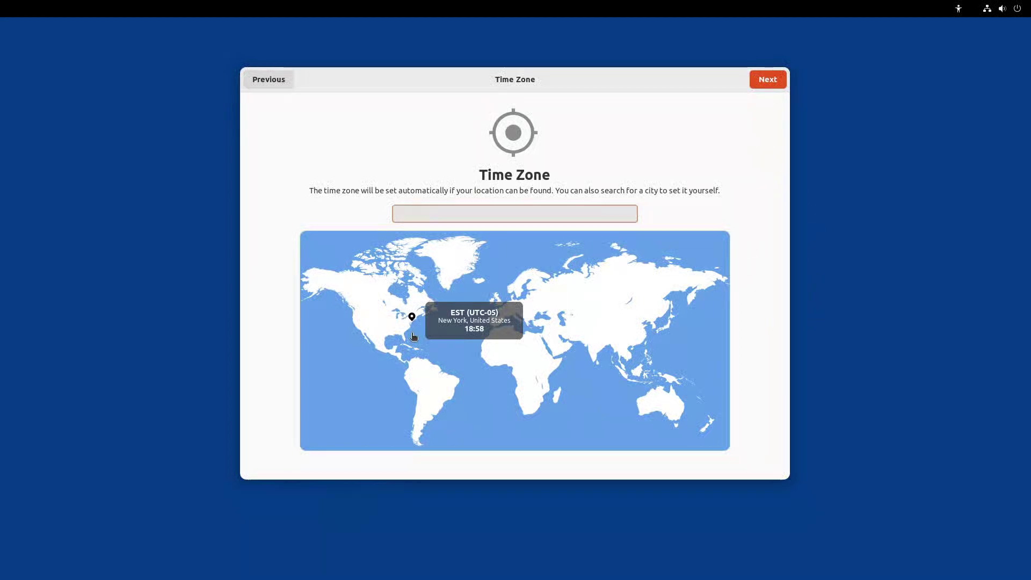
left_click(408, 324)
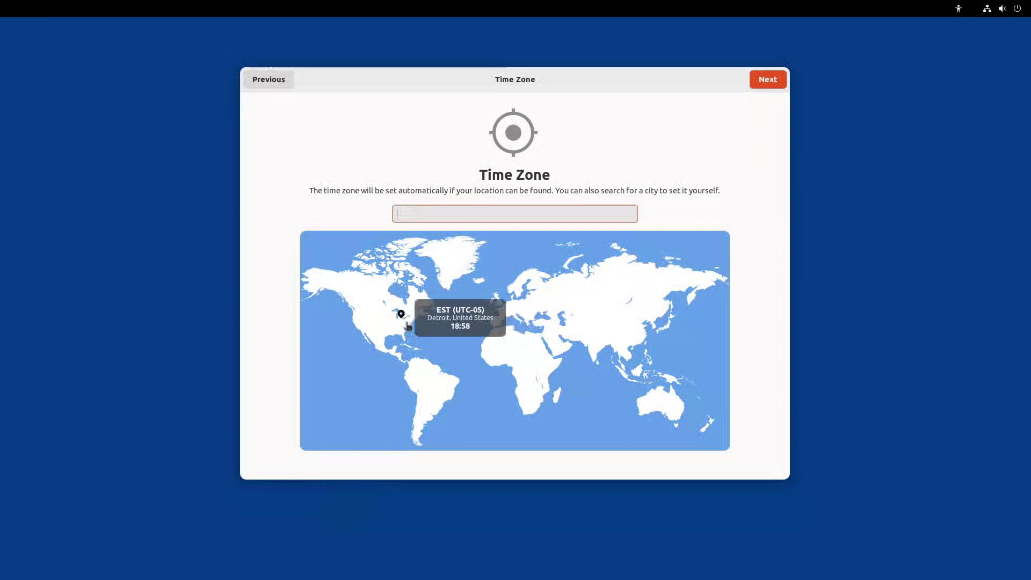
left_click(409, 326)
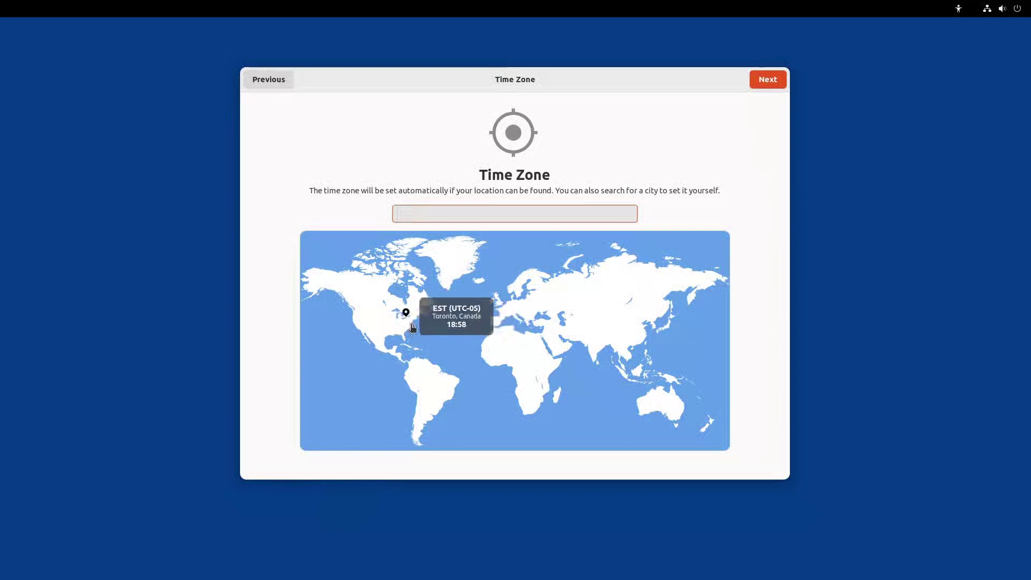
left_click(413, 327)
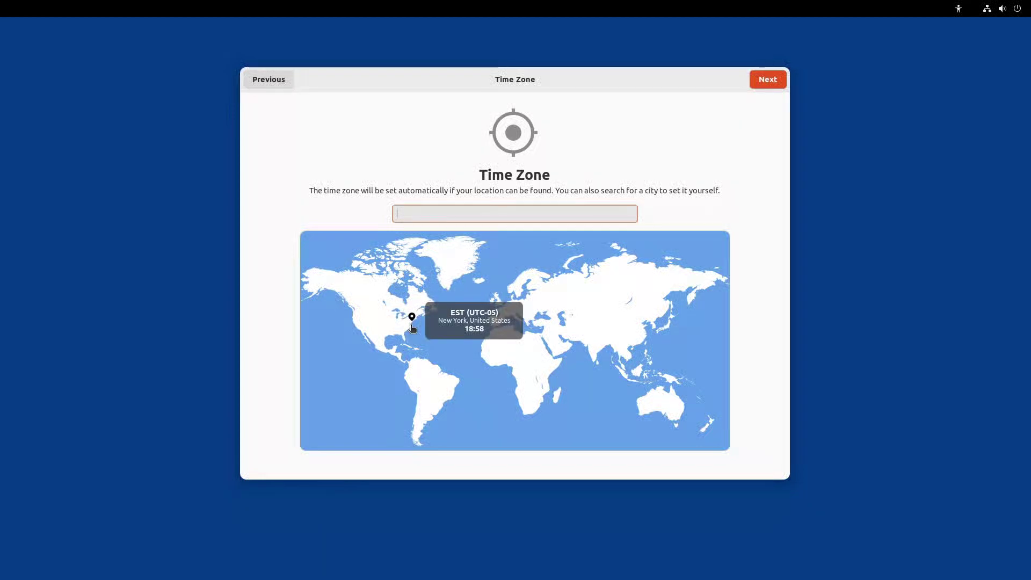
left_click(763, 85)
left_click(767, 80)
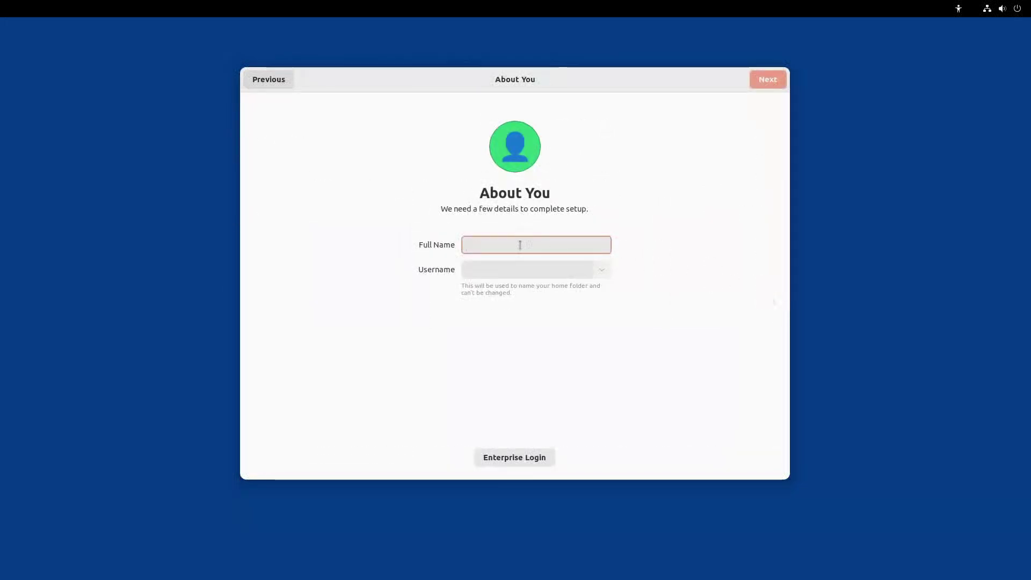
Step: Enter 'buzz' as the full name with matching username and continue
type("buzz")
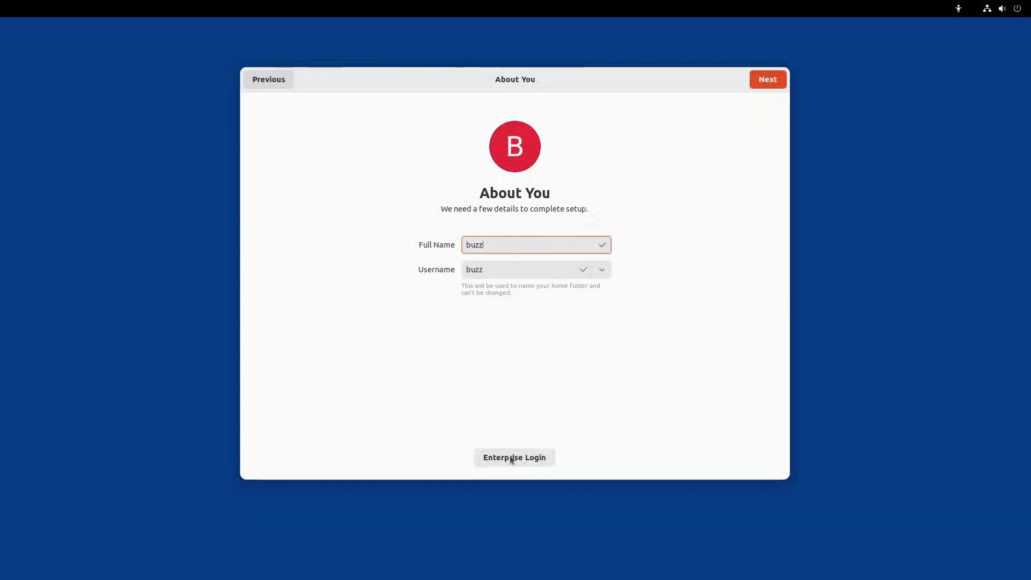
left_click(768, 80)
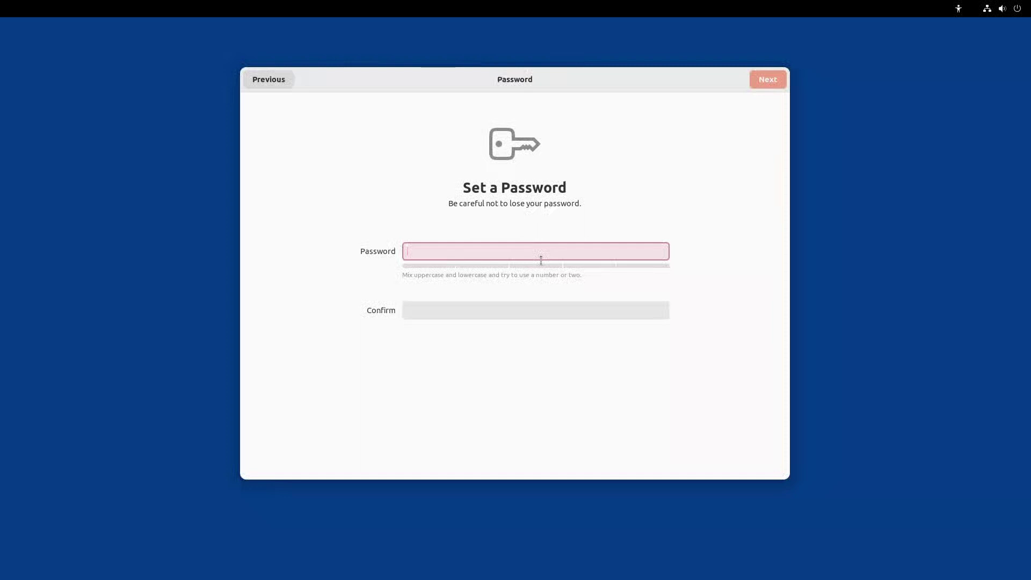
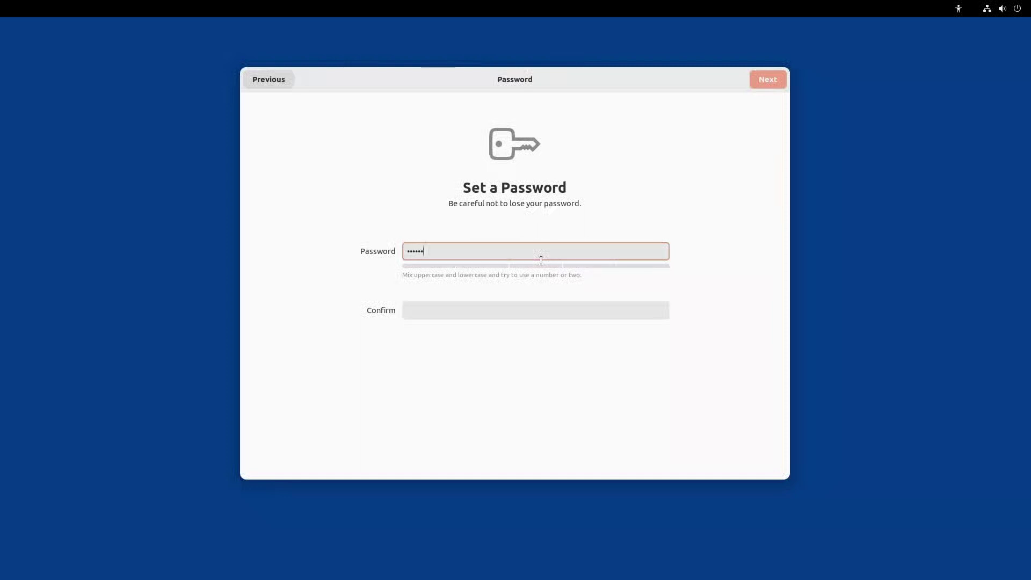
key("Tab")
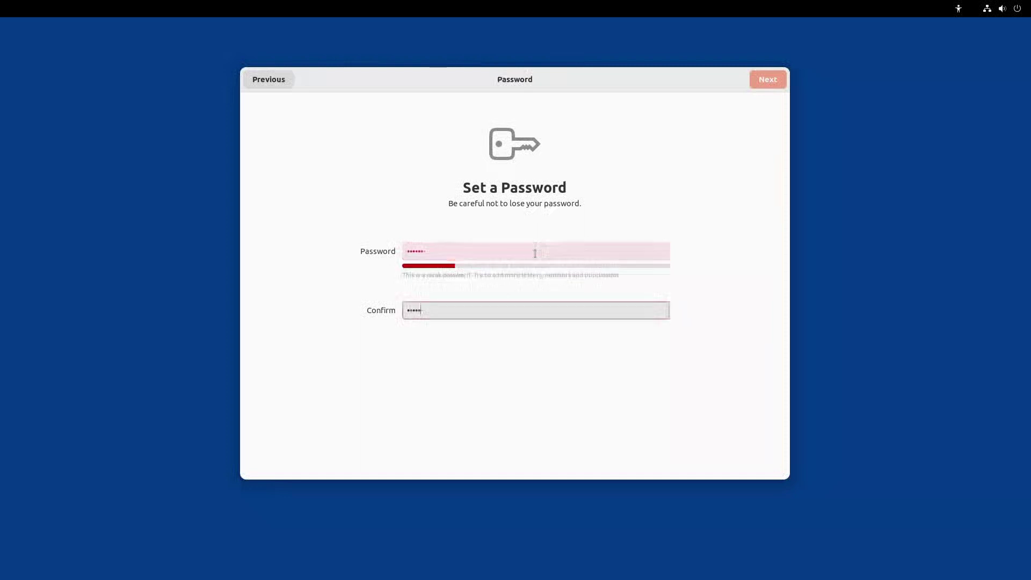
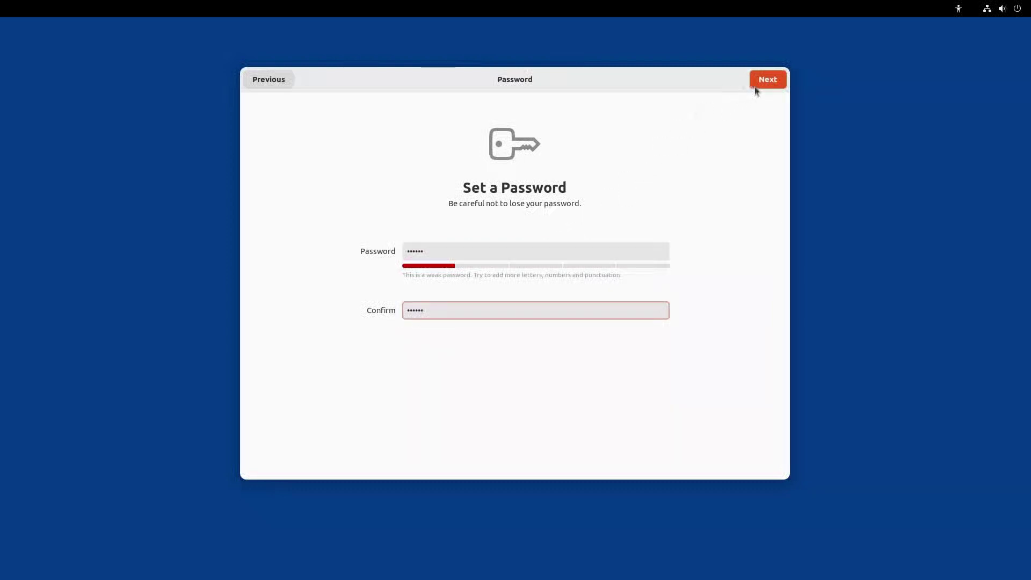
left_click(756, 86)
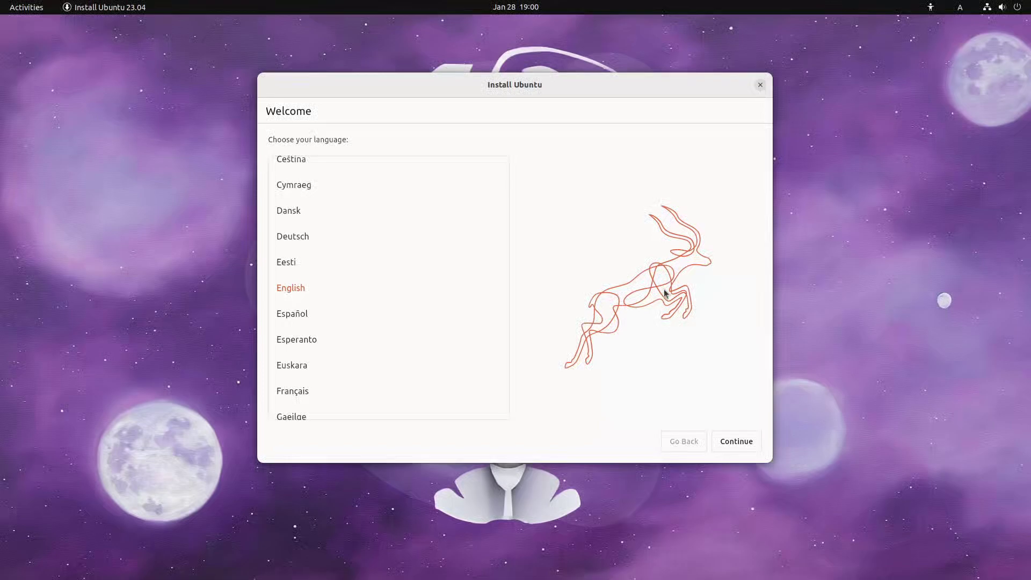
Step: Reposition the installer window and keep English as the installer language
mouse_move(543, 81)
left_mouse_down()
mouse_move(976, 436)
mouse_move(510, 98)
left_mouse_up()
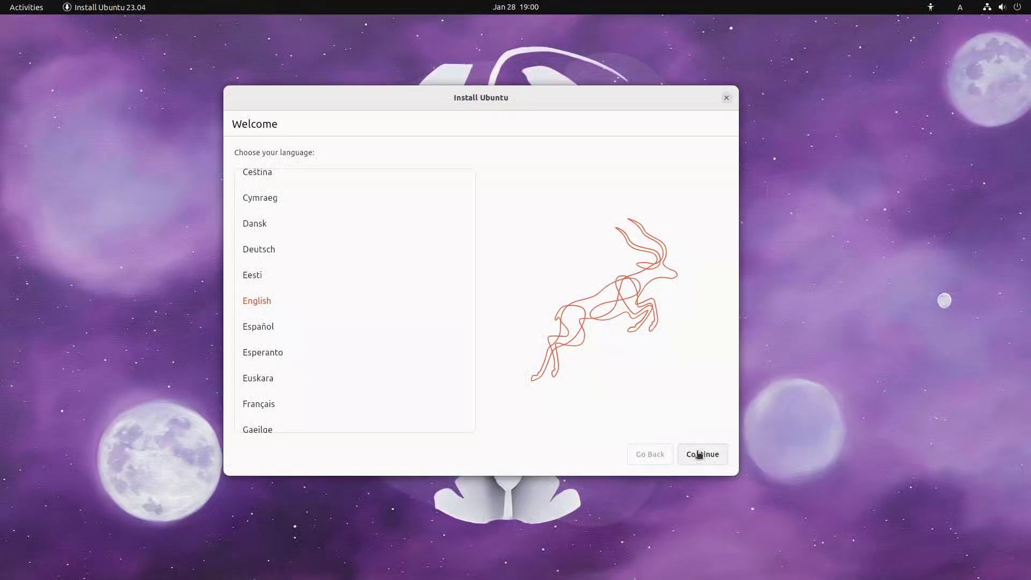
left_click(699, 456)
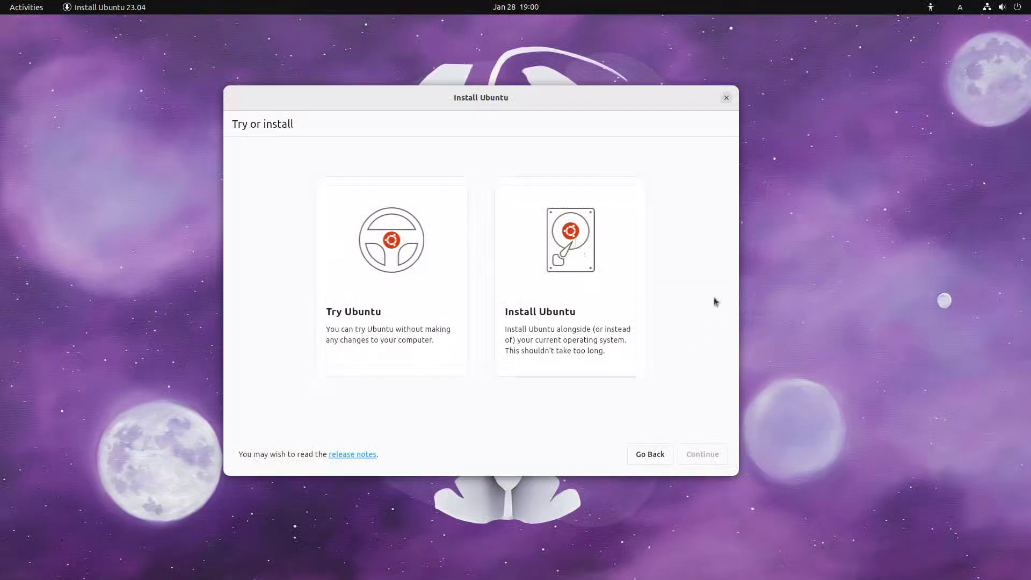
Step: Choose Install Ubuntu, dismiss the crash report, and accept default keyboard, internet and software options
left_click(575, 262)
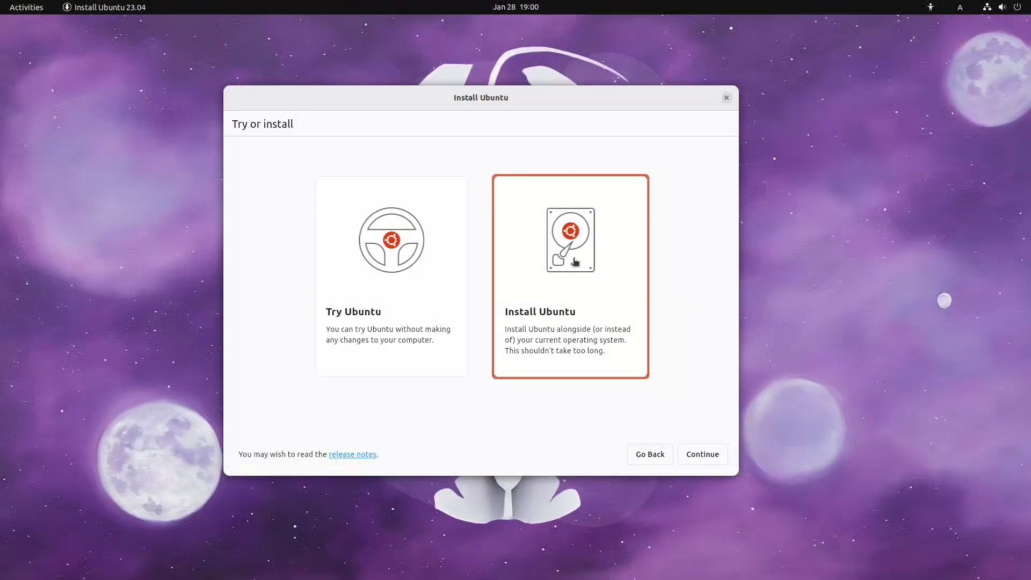
left_click(701, 454)
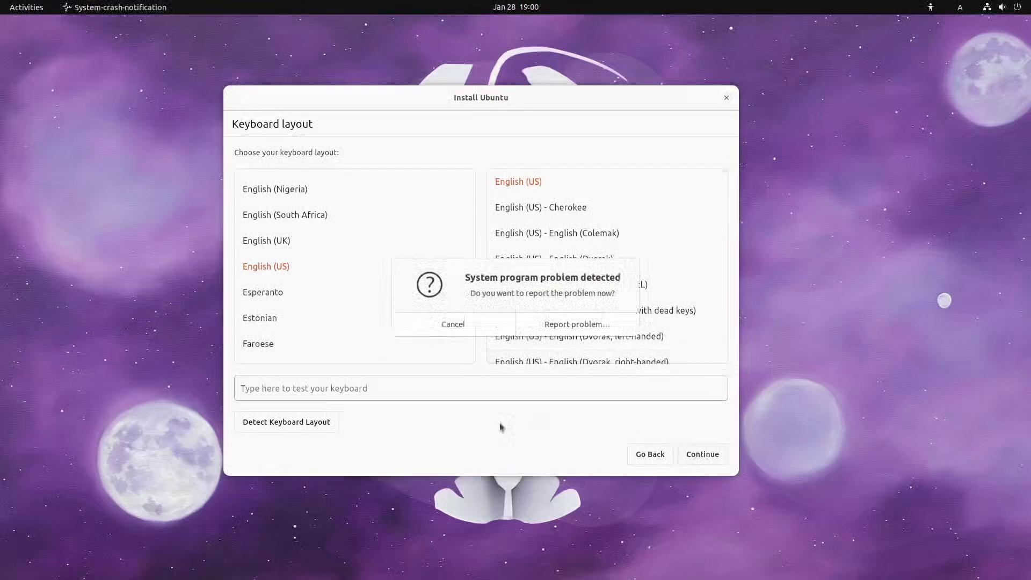
left_click(460, 325)
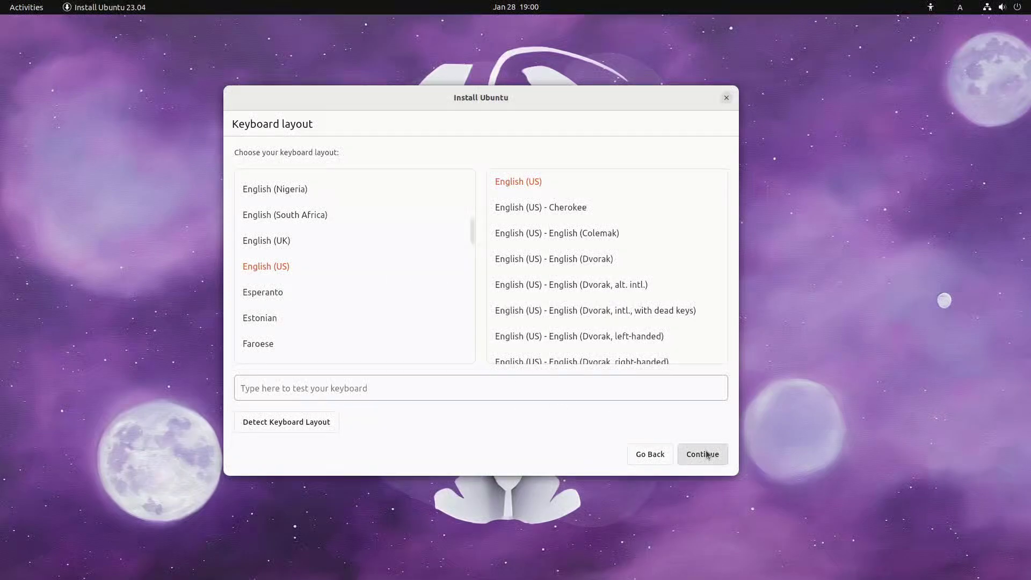
left_click(707, 455)
left_click(710, 458)
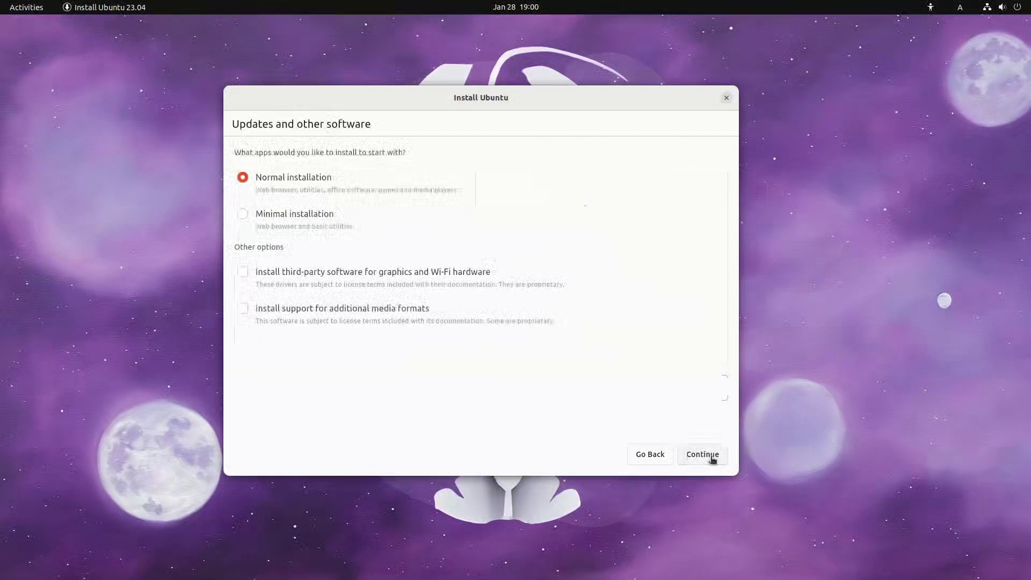
left_click(711, 458)
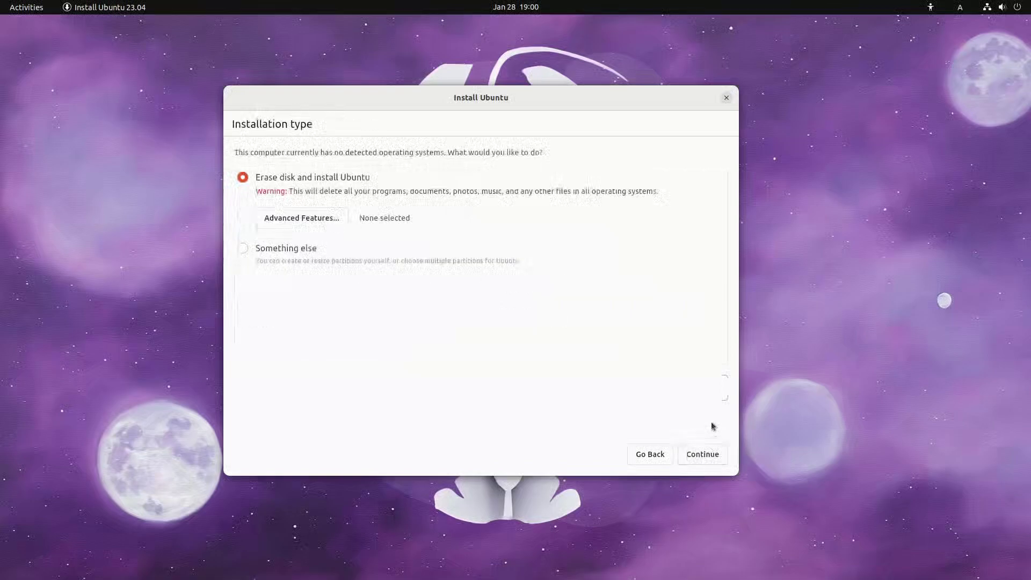
Step: Erase the disk with no advanced features, dismiss the crash report, and confirm the partition changes
left_click(308, 224)
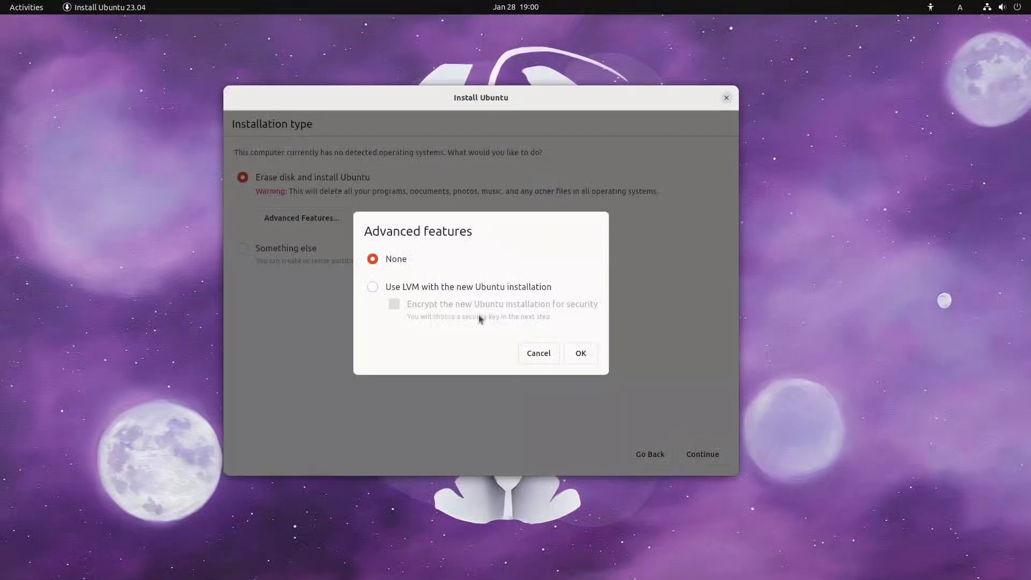
left_click(554, 350)
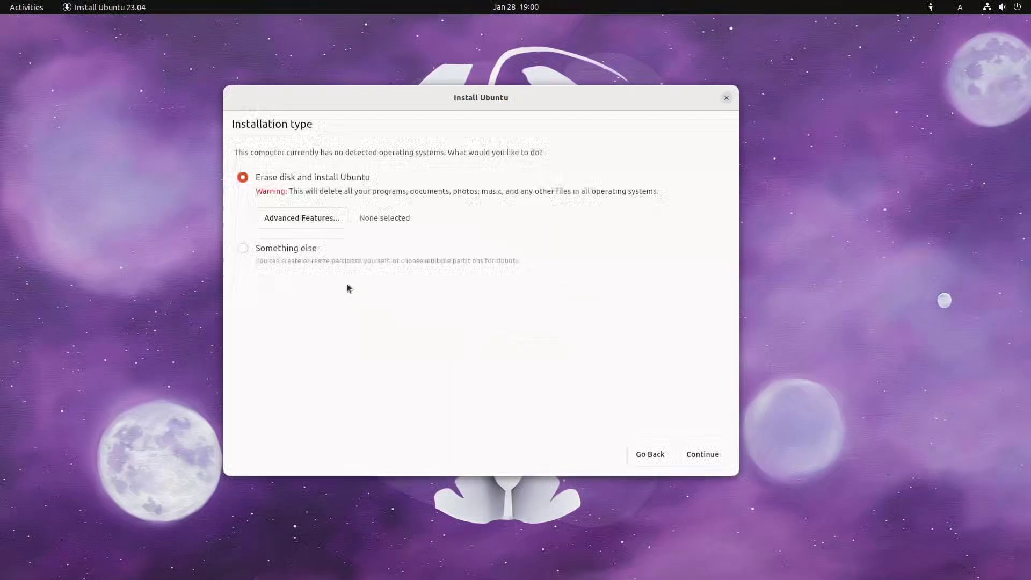
left_click(457, 325)
left_click(700, 454)
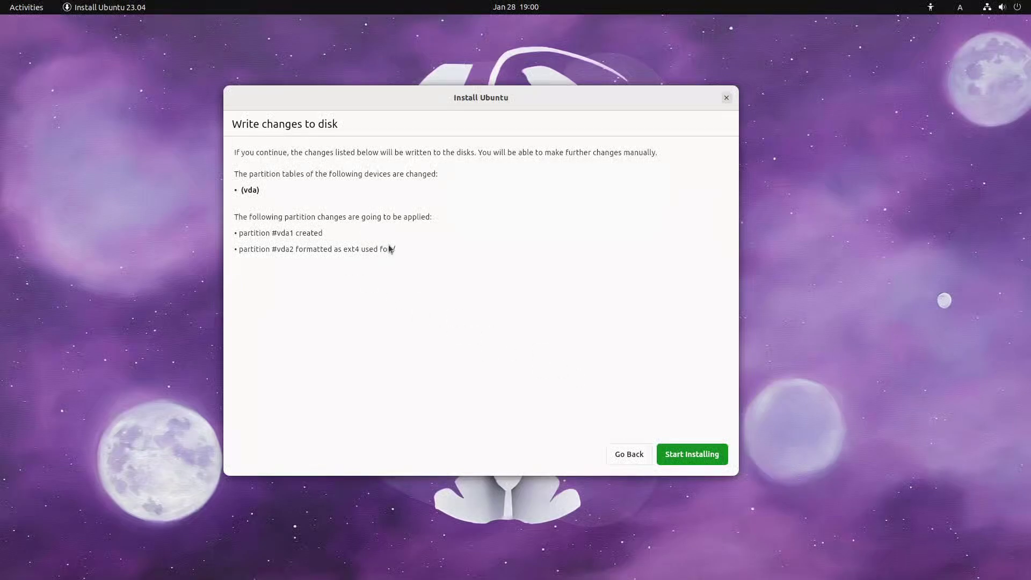
left_click(695, 461)
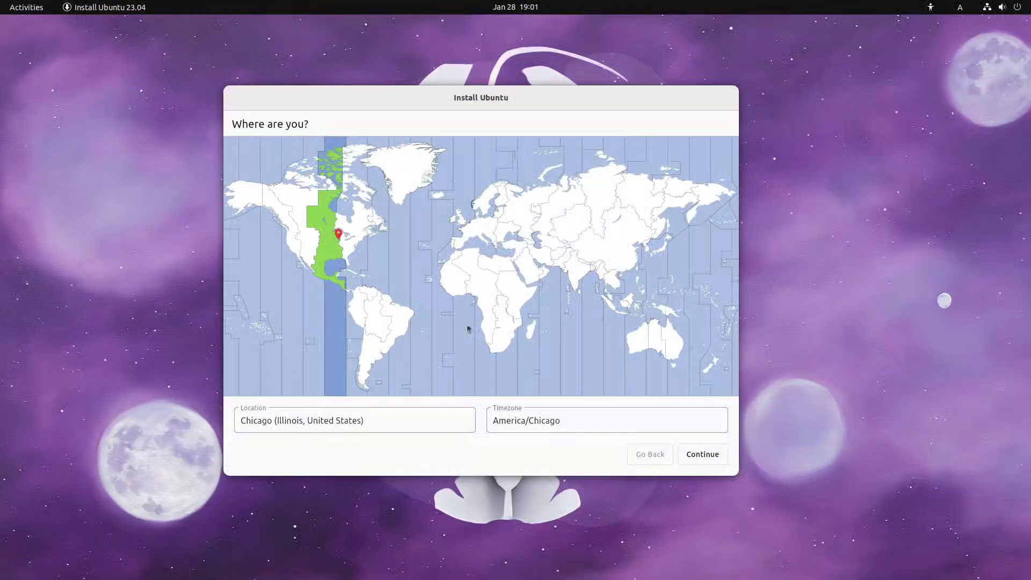
Step: Set the location to Leesburg, Virginia on the map
left_click(353, 243)
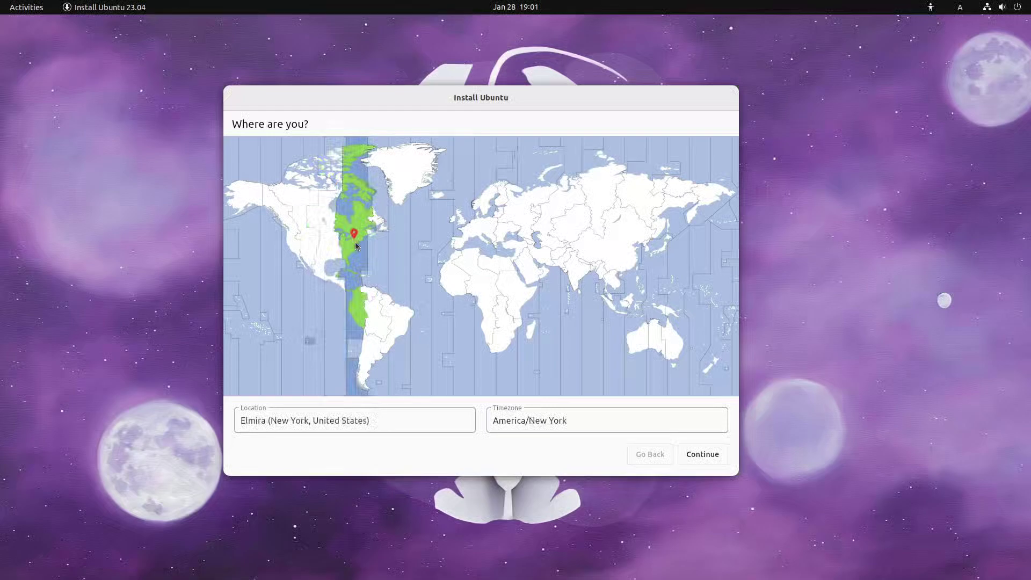
left_click(356, 243)
left_click(355, 249)
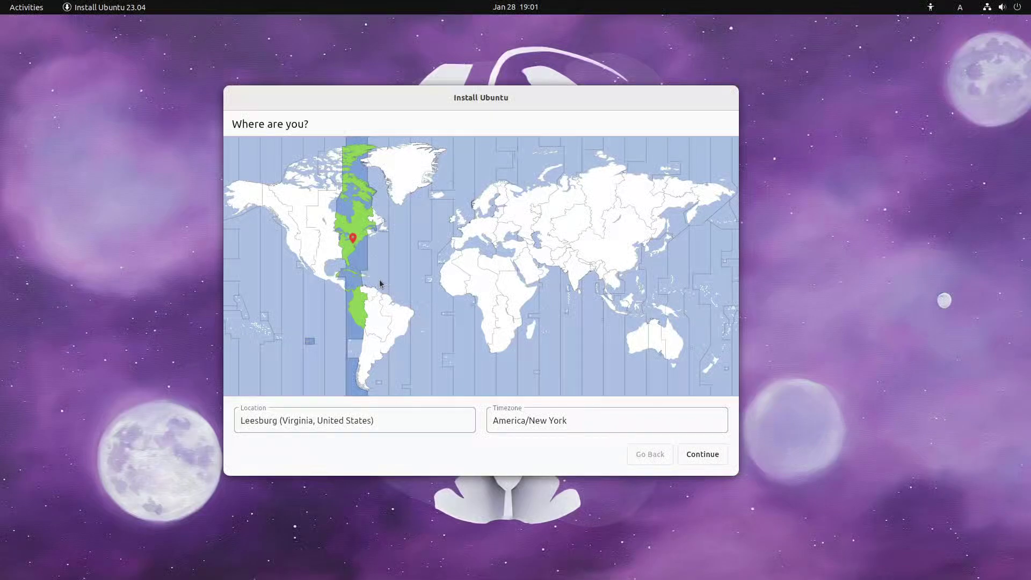
left_click(703, 460)
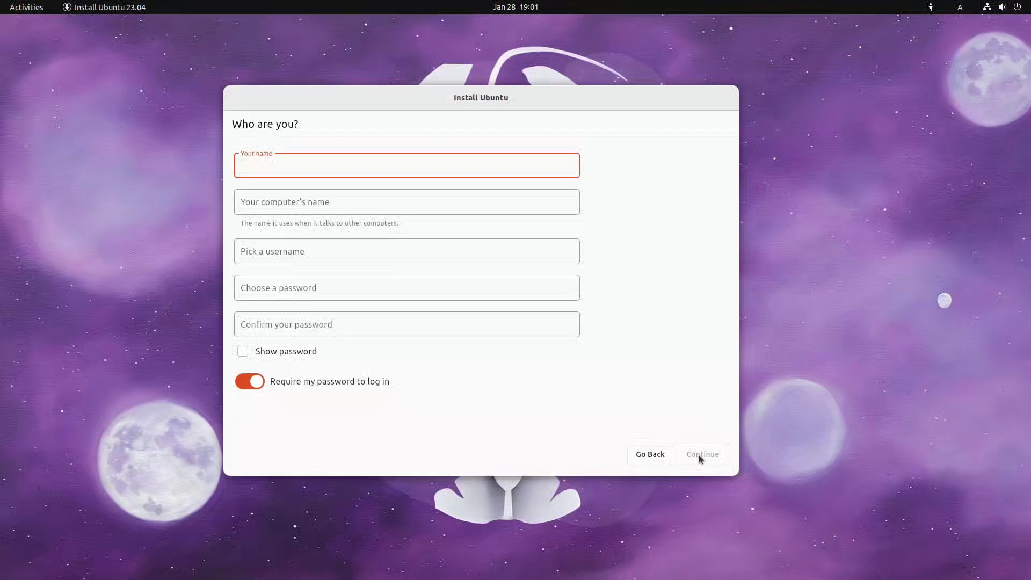
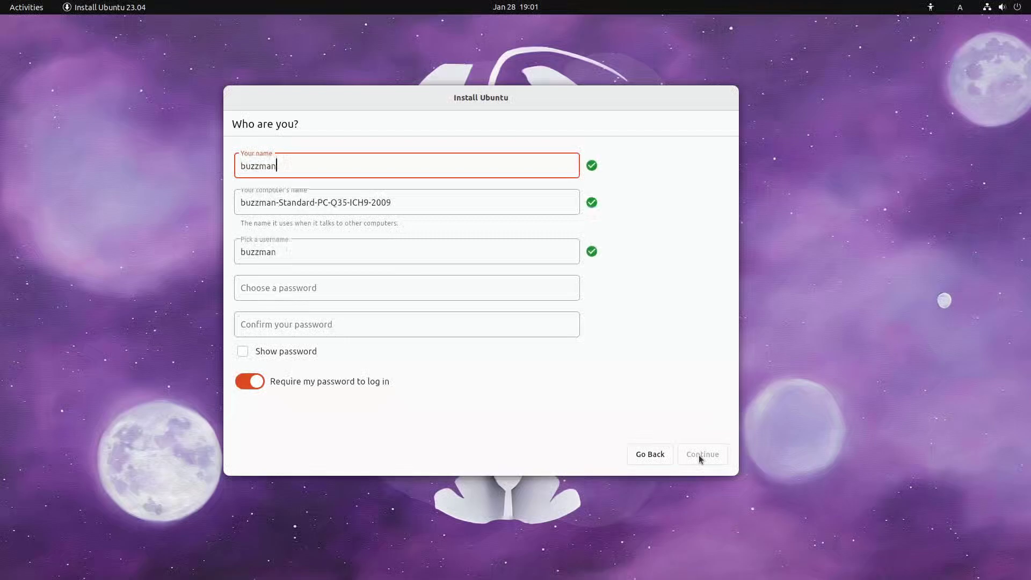
key("Tab")
key("Tab")
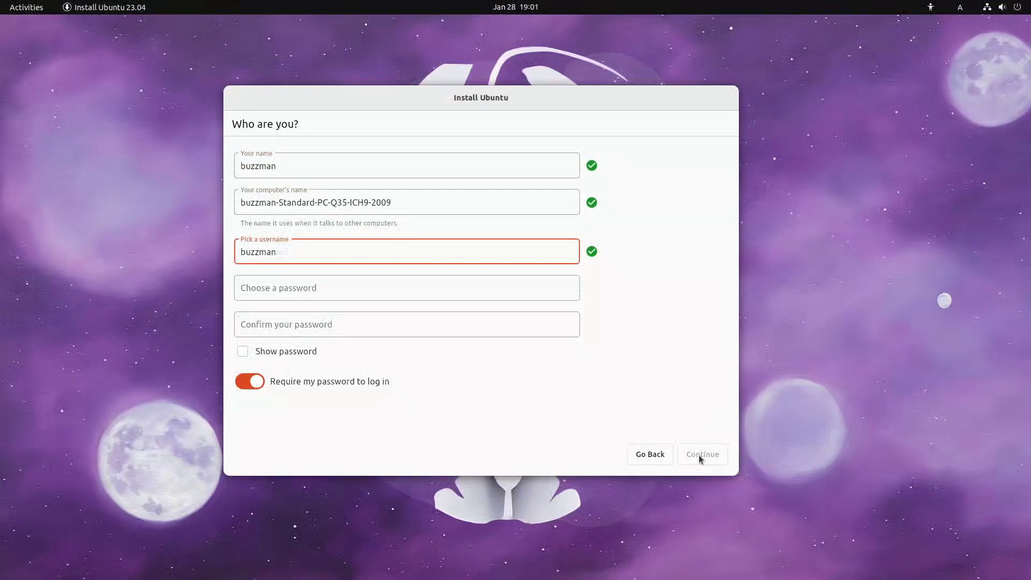
key("shift+Tab")
key("shift+Tab")
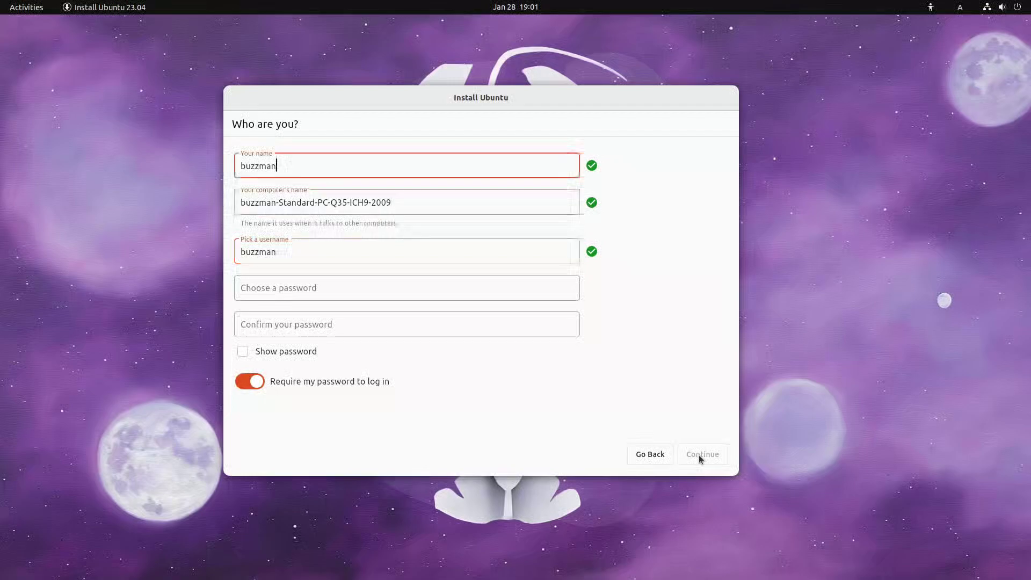
key("Tab")
key("Tab")
key("Tab")
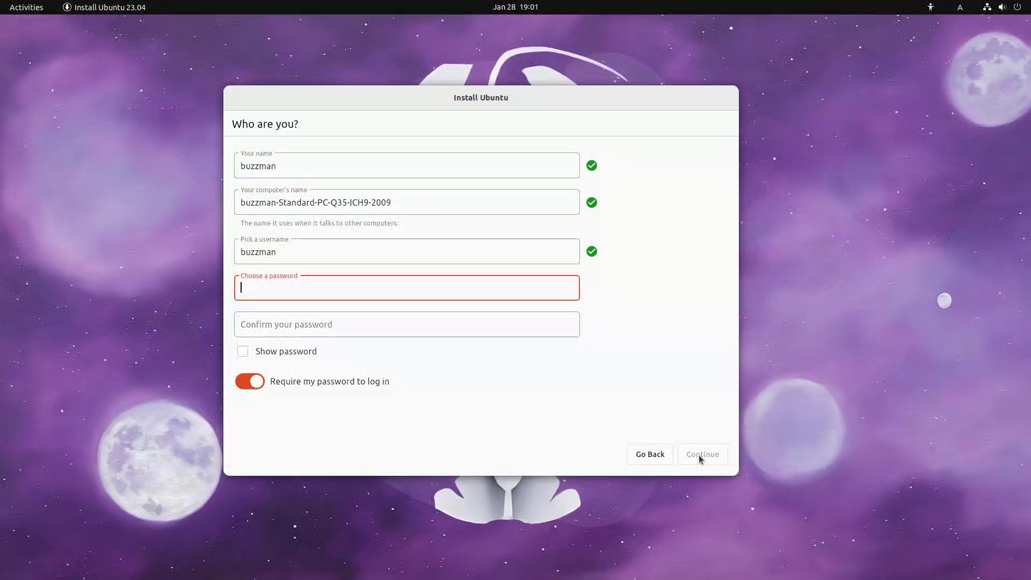
key("Tab")
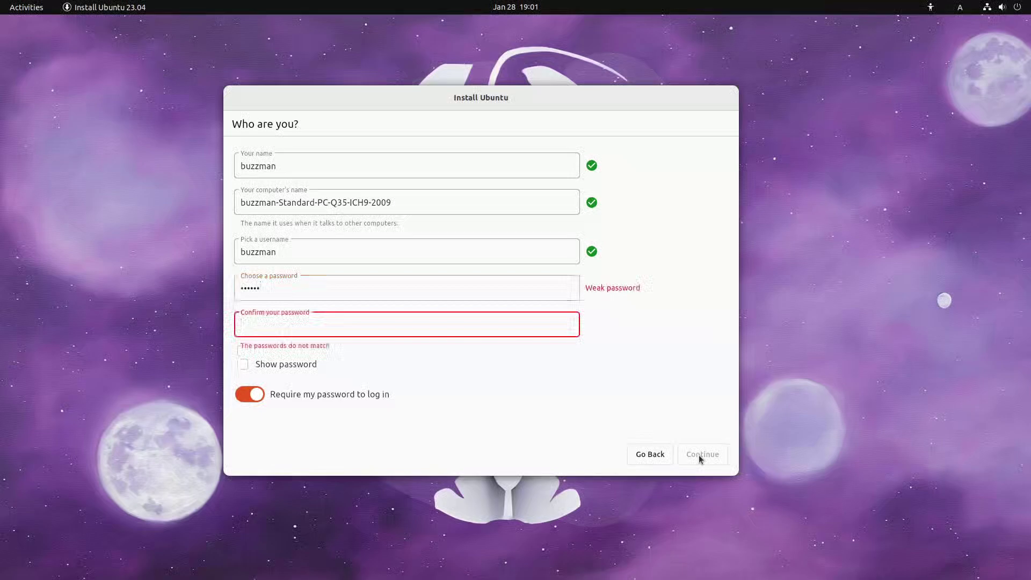
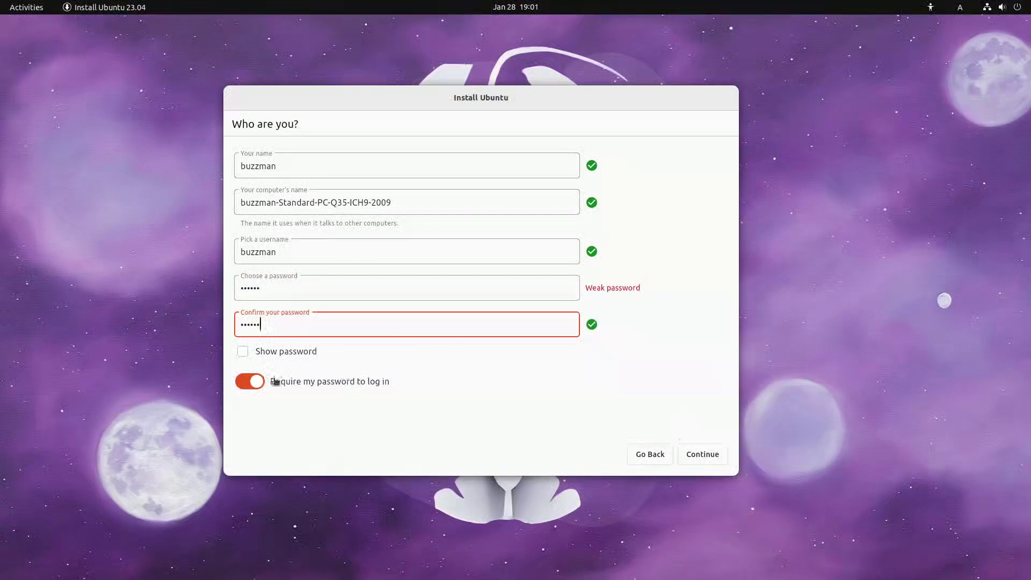
left_click(705, 452)
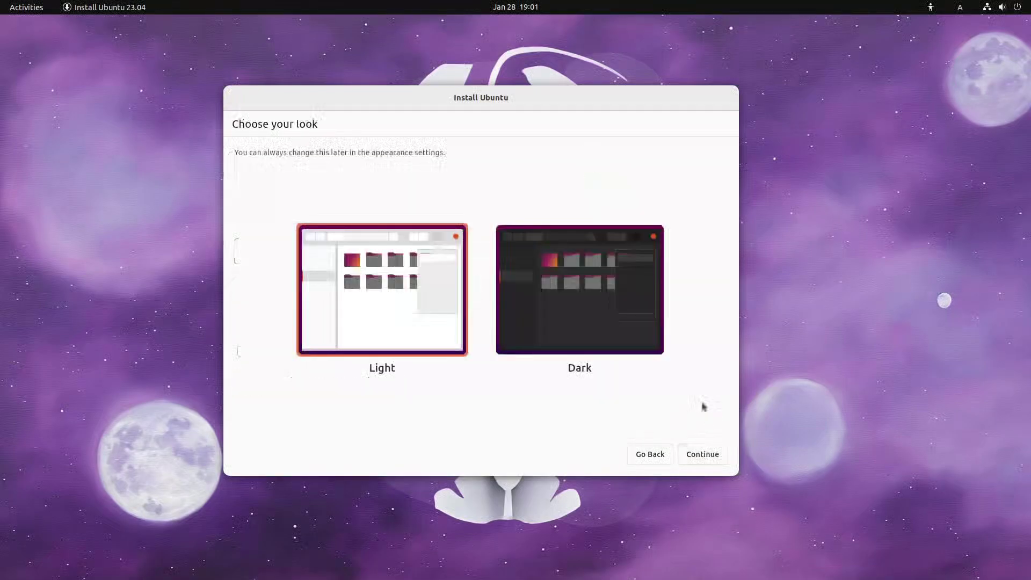
Step: Choose the Dark look and start the installation
left_click(593, 287)
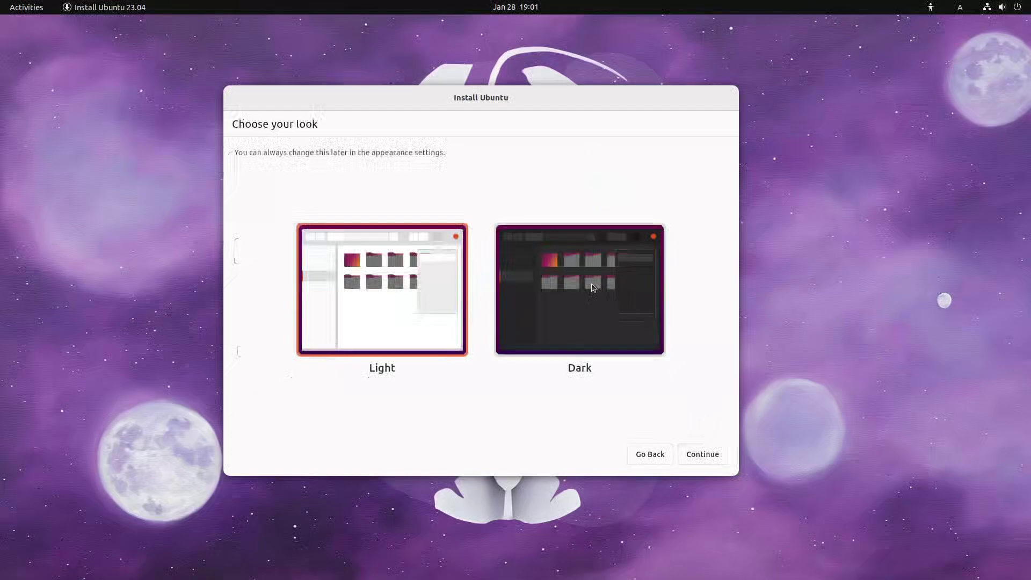
left_click(701, 455)
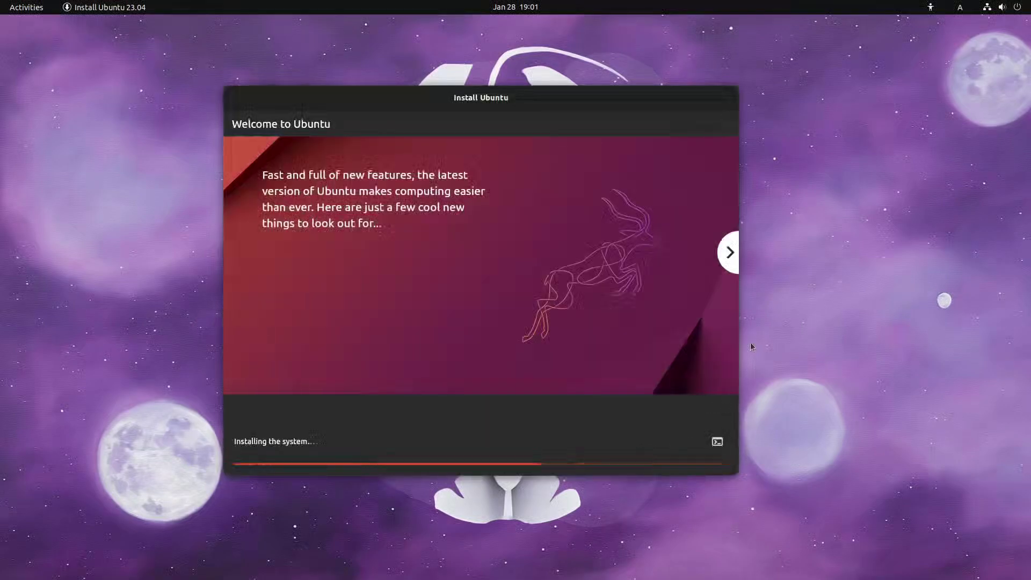